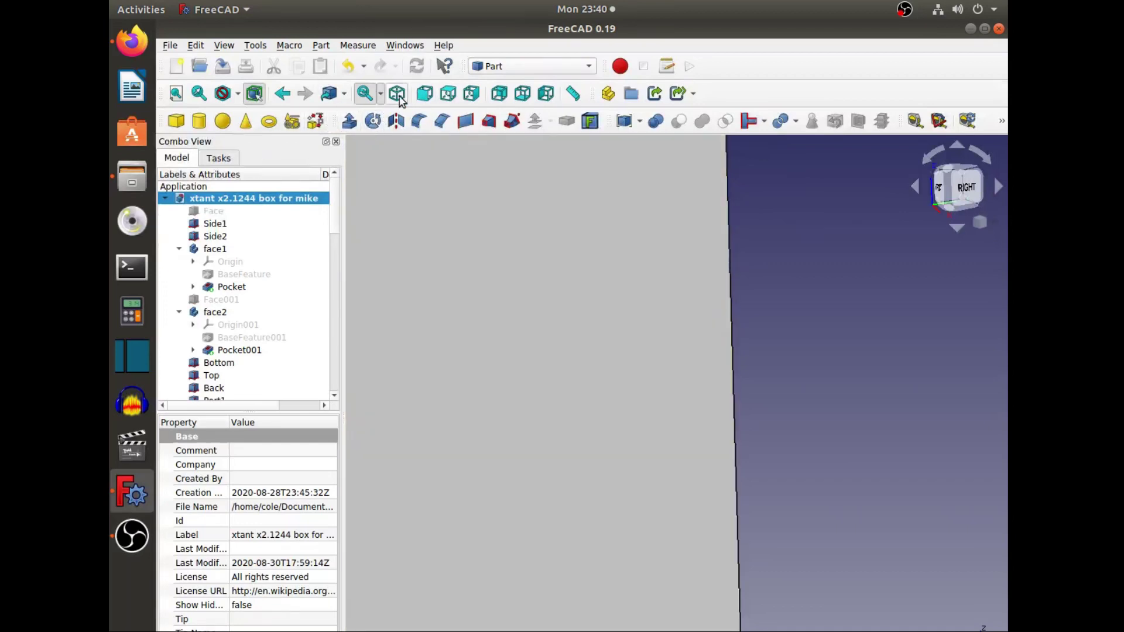
- Frame the whole subwoofer box in isometric view and select its 2' 9" by 2' 2+1/2" Top panel
click(399, 98)
scroll(726, 275, down, 5)
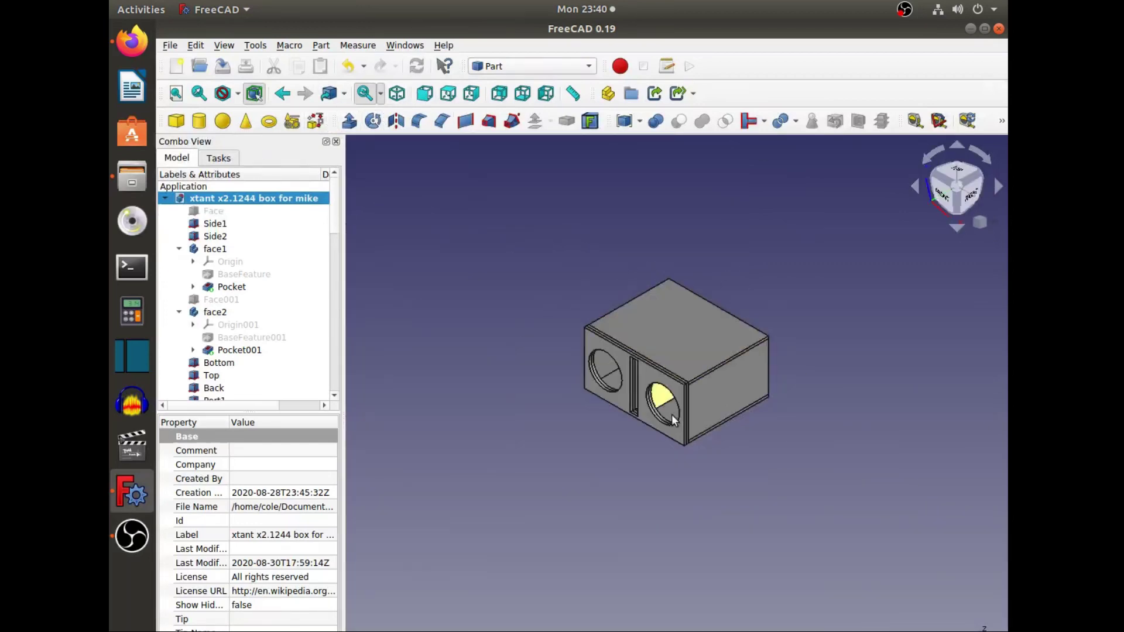
scroll(722, 486, up, 5)
scroll(514, 217, down, 5)
middle_drag(580, 211, 659, 283)
click(659, 284)
scroll(733, 241, up, 5)
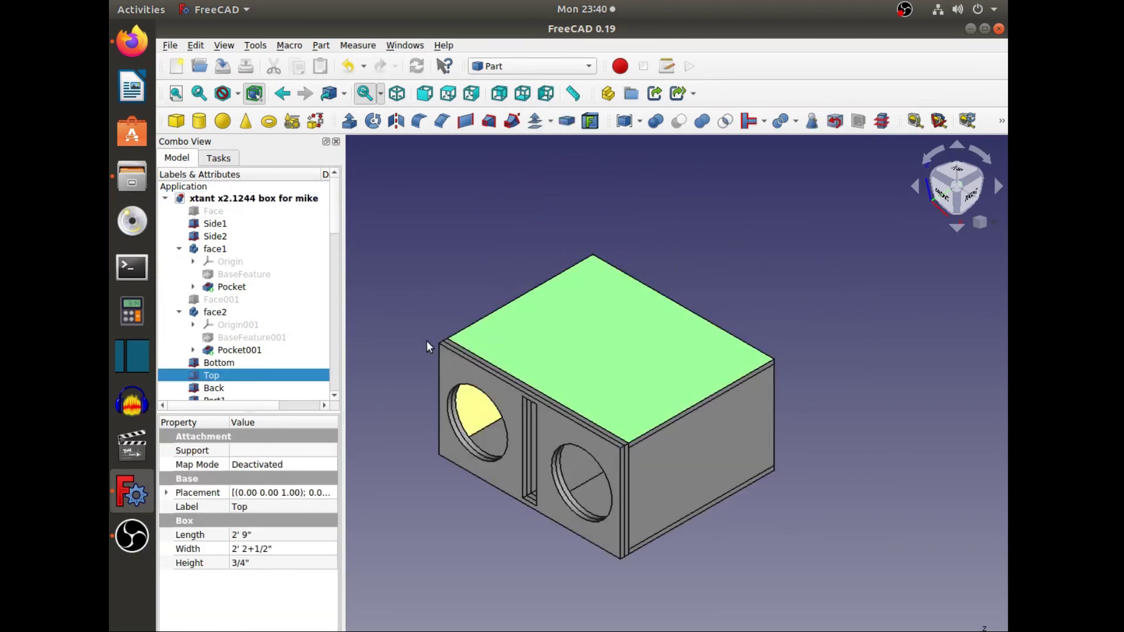
- Clear the Top panel selection and zoom toward the front baffle's two speaker holes and port slot
click(422, 206)
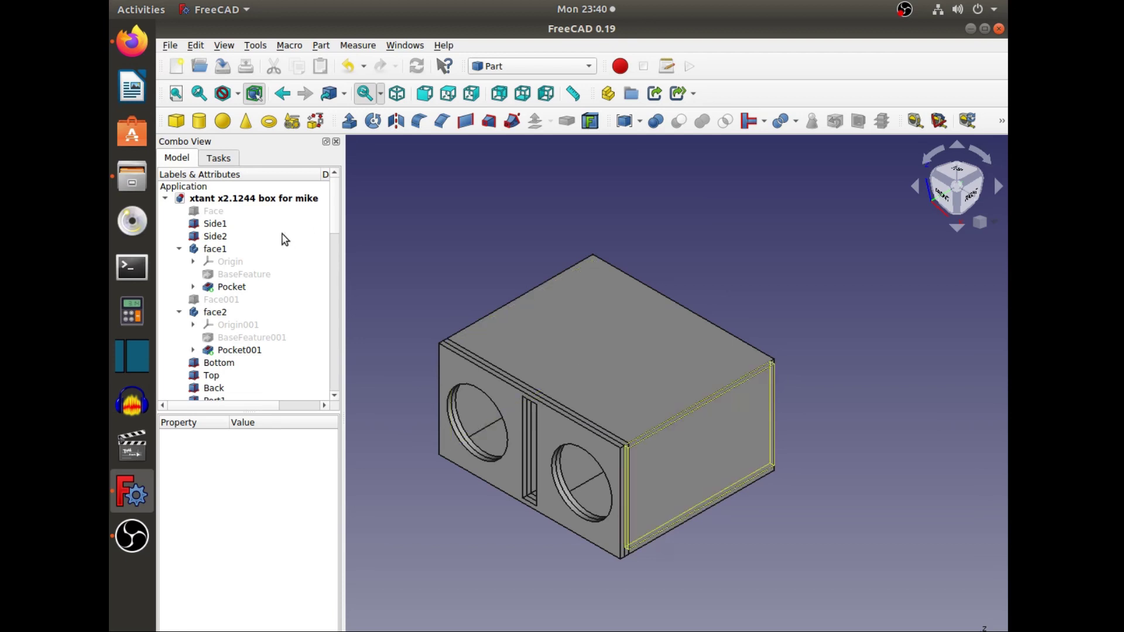
scroll(315, 293, down, 2)
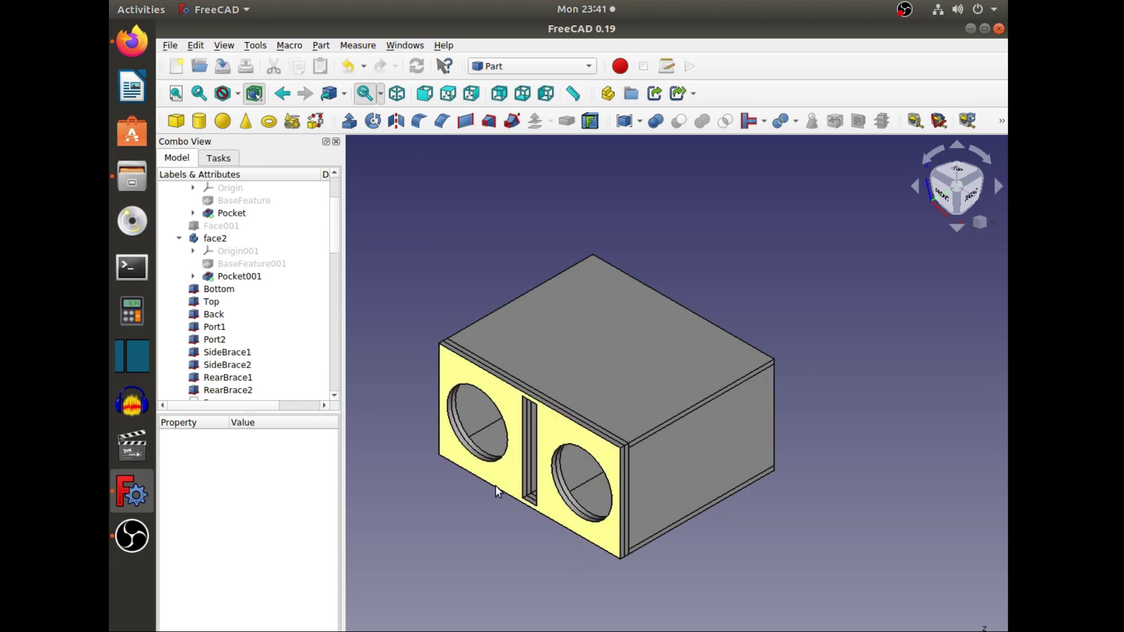
- Orbit around the box's front baffle and side, then return to the standard isometric view
scroll(524, 486, up, 3)
middle_drag(515, 439, 576, 365)
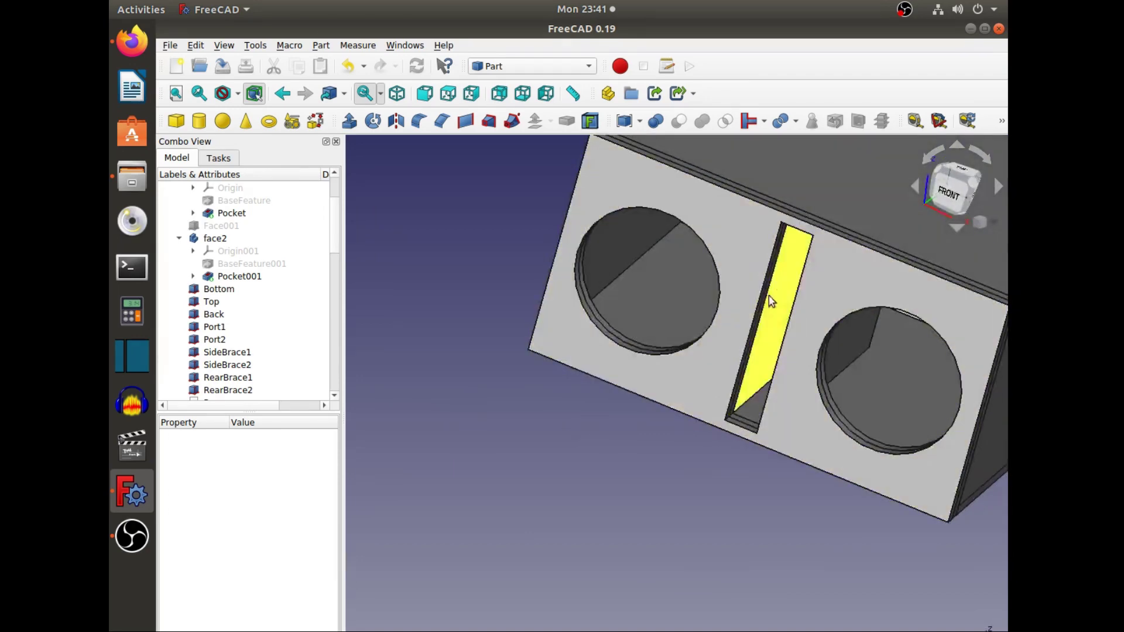
middle_drag(923, 471, 796, 452)
scroll(797, 450, down, 3)
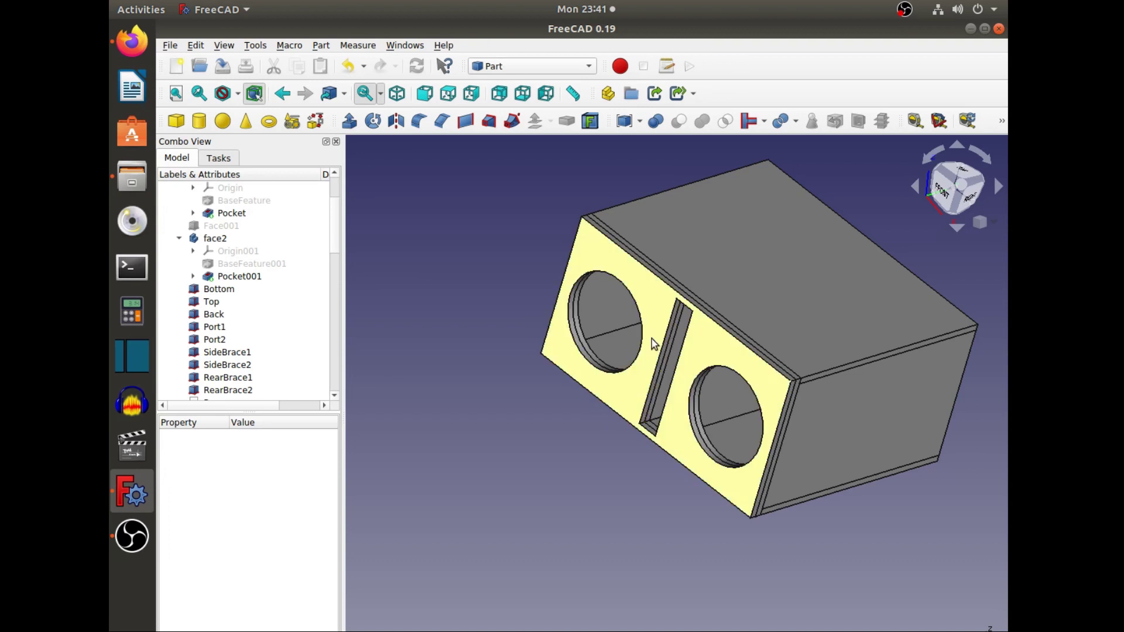
scroll(247, 305, up, 2)
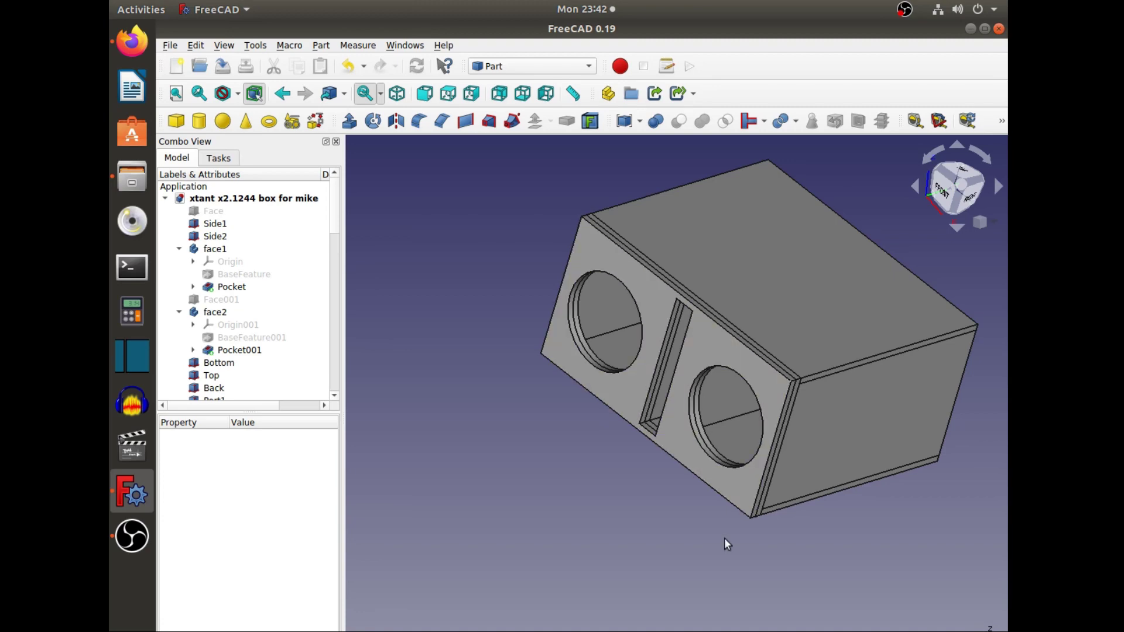
middle_drag(725, 539, 803, 484)
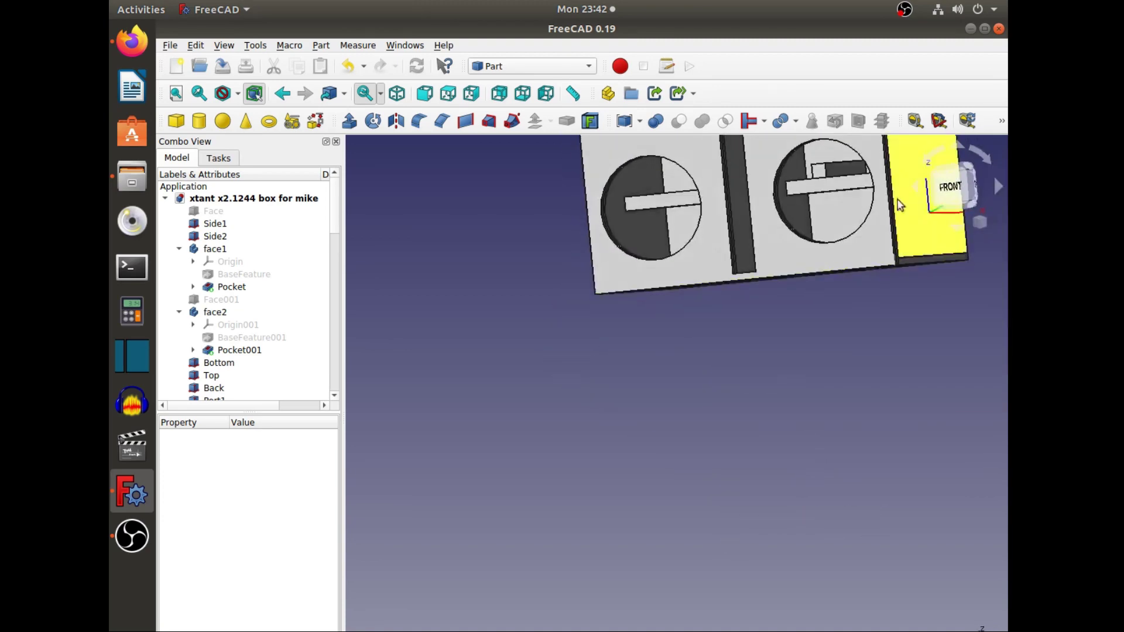
key(0)
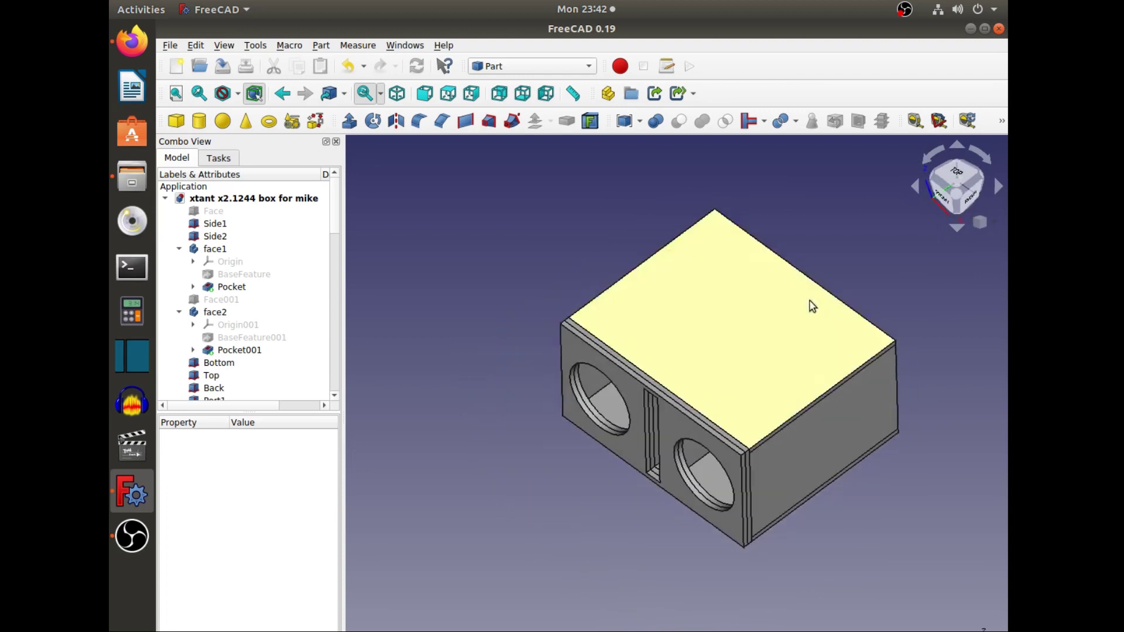
- Hide the Top panel via Toggle visibility in the model tree
scroll(250, 277, down, 2)
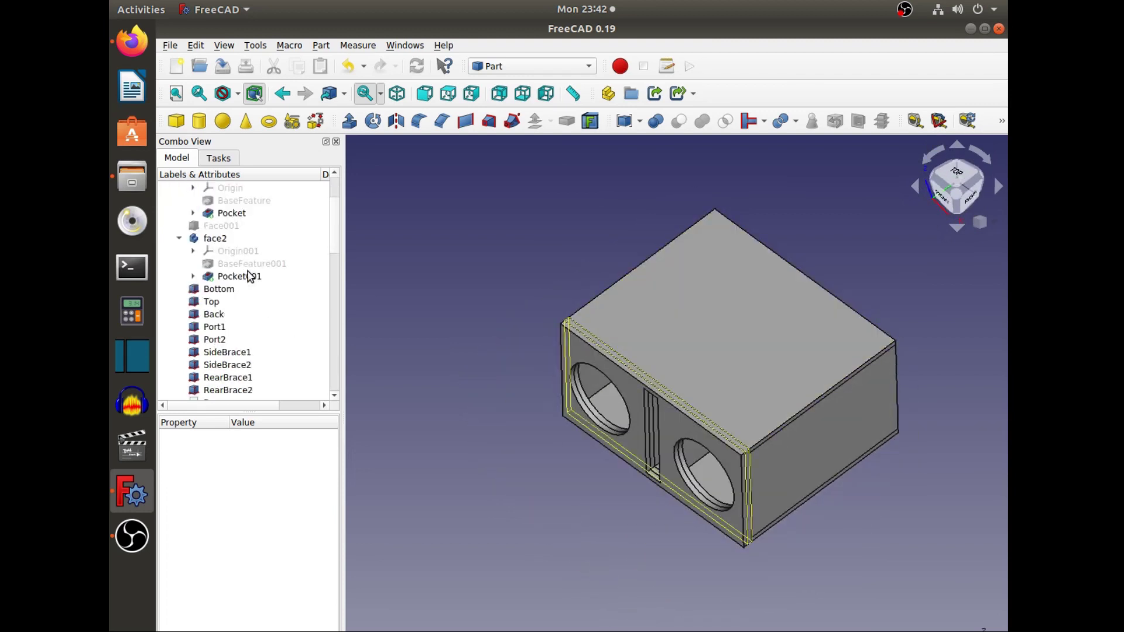
click(231, 302)
right_click(234, 299)
click(290, 339)
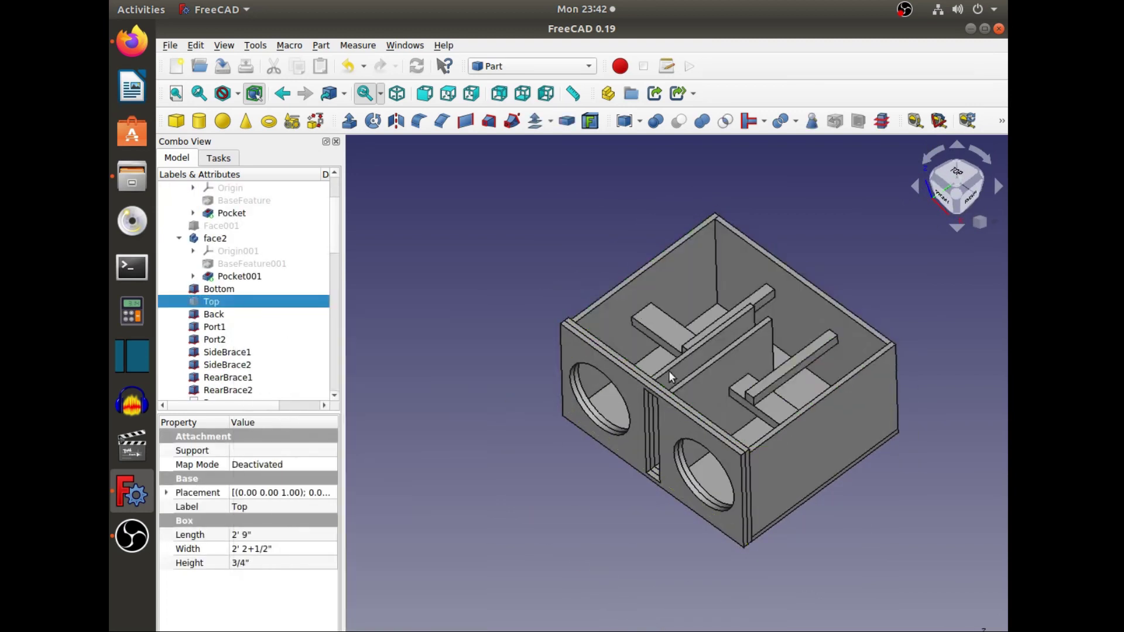
- Orbit down into the open box to inspect the port walls and braces
middle_drag(815, 361, 799, 426)
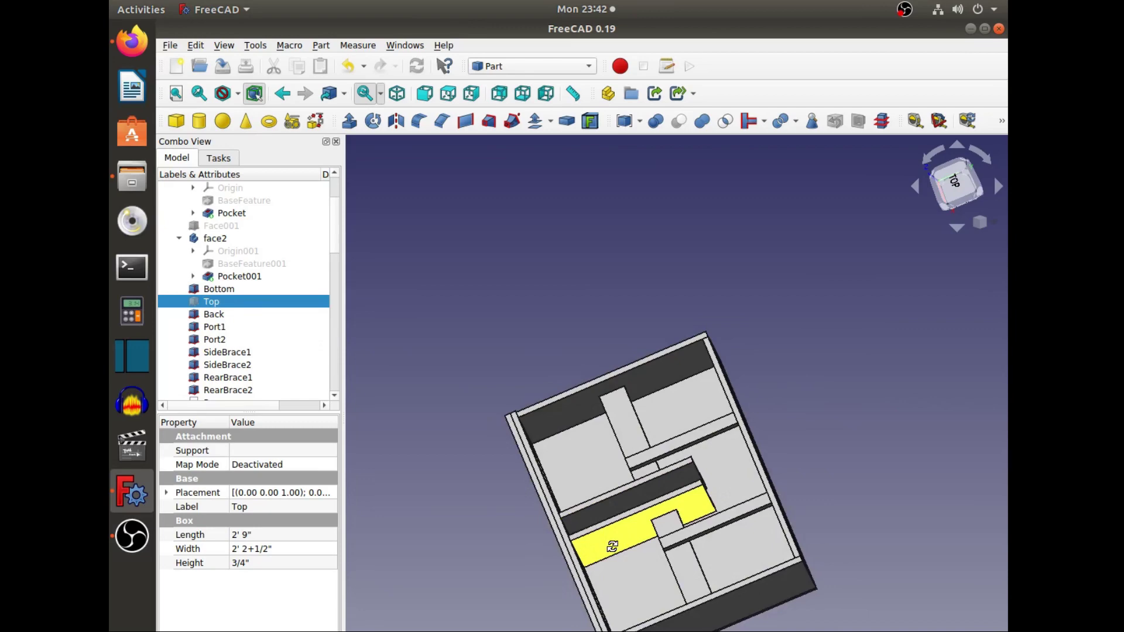
middle_drag(612, 546, 624, 503)
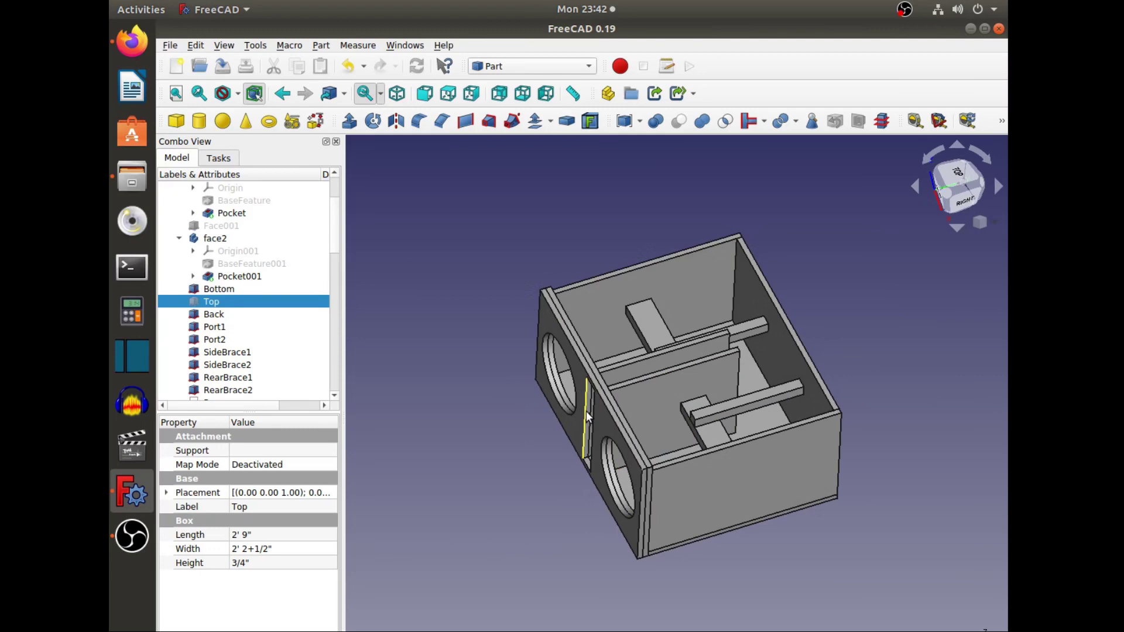
middle_drag(584, 411, 670, 456)
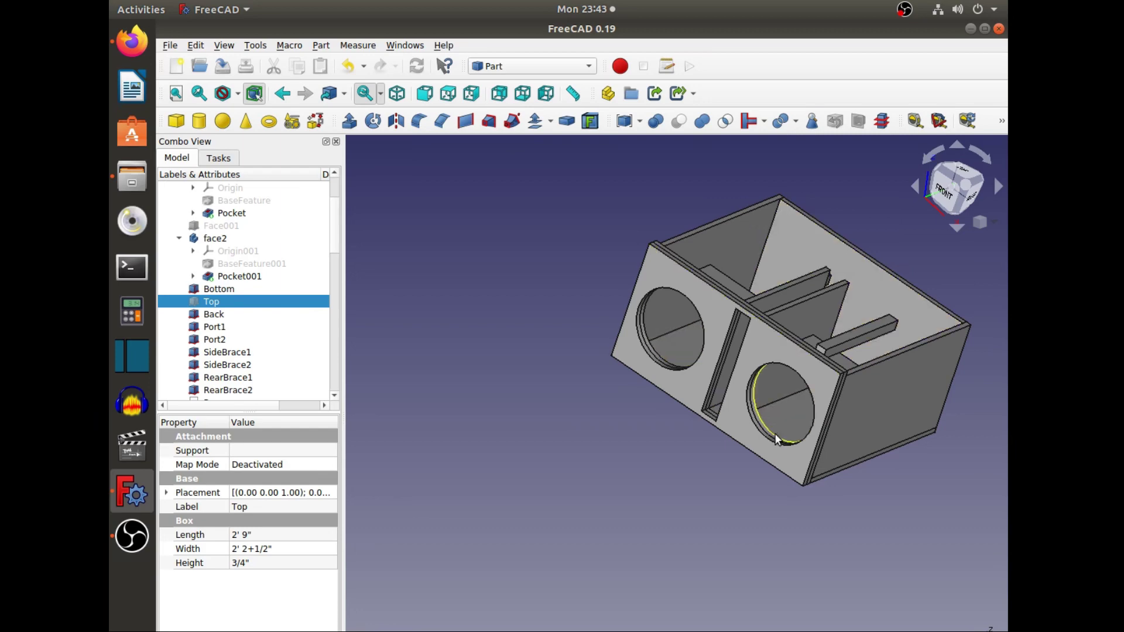
mouse_move(774, 433)
middle_down()
mouse_move(798, 458)
mouse_move(784, 427)
middle_up()
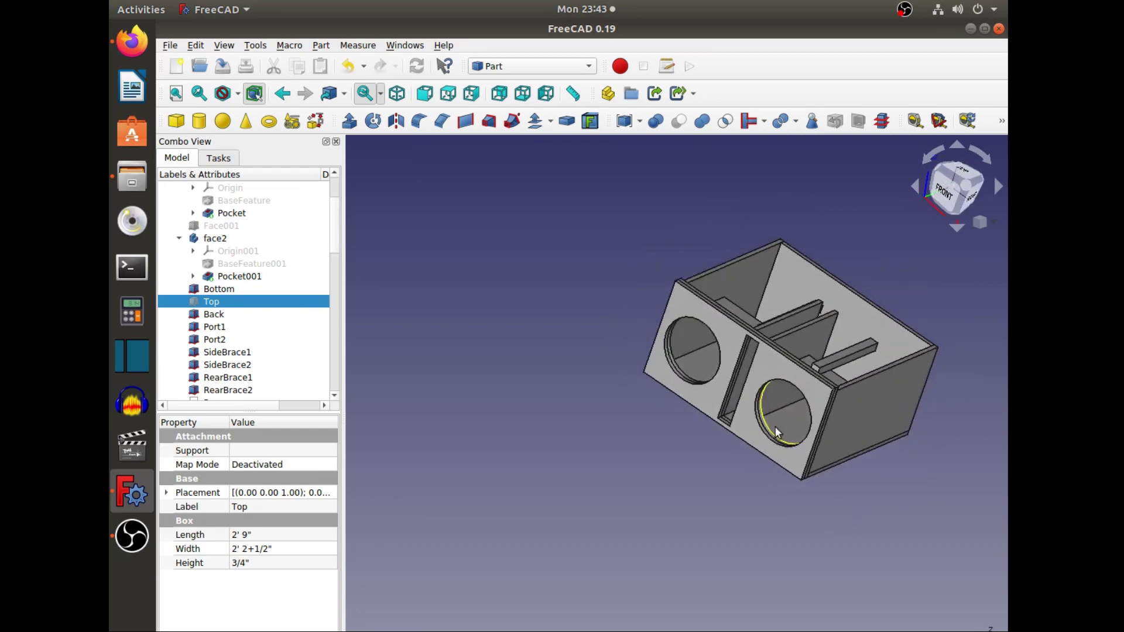
middle_drag(754, 353, 691, 473)
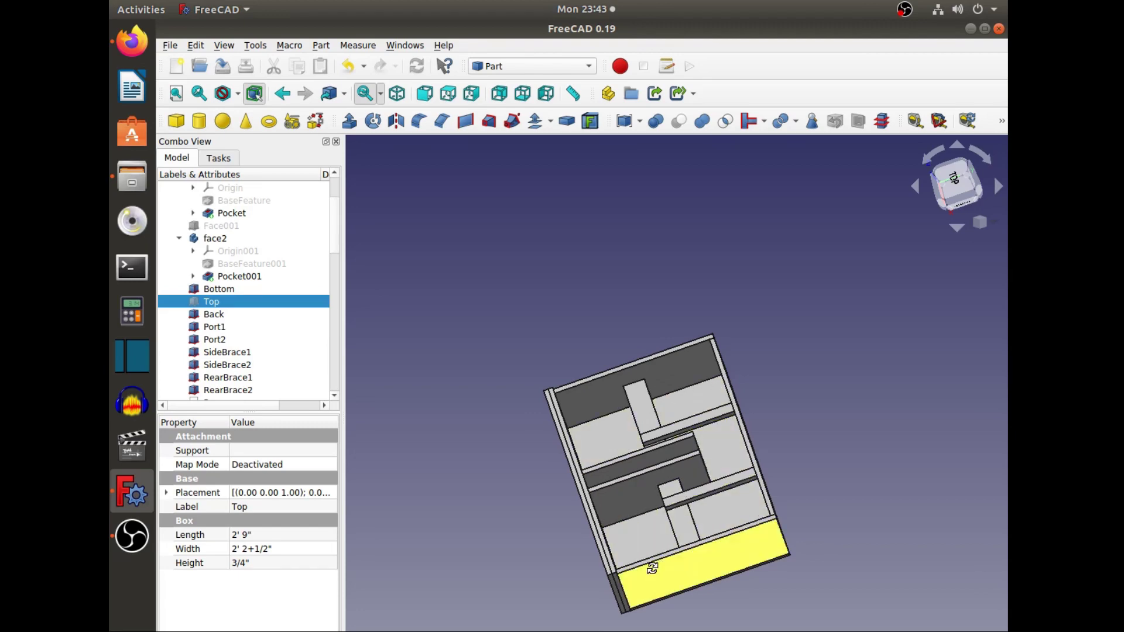
middle_drag(652, 569, 786, 486)
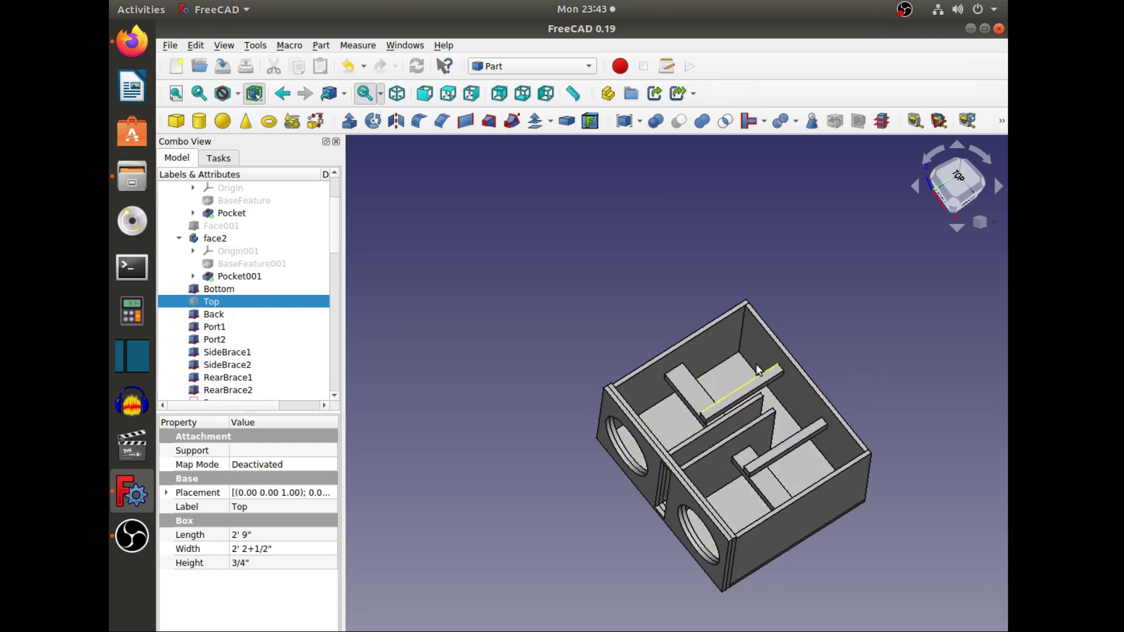
middle_drag(886, 497, 732, 468)
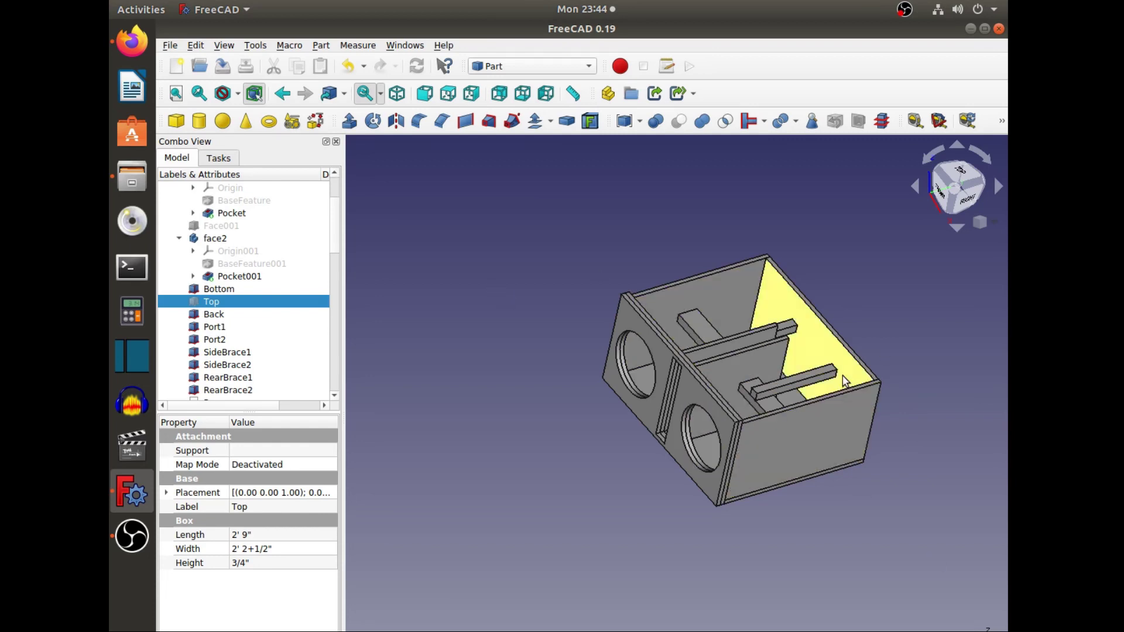
middle_drag(761, 275, 809, 351)
scroll(259, 322, down, 5)
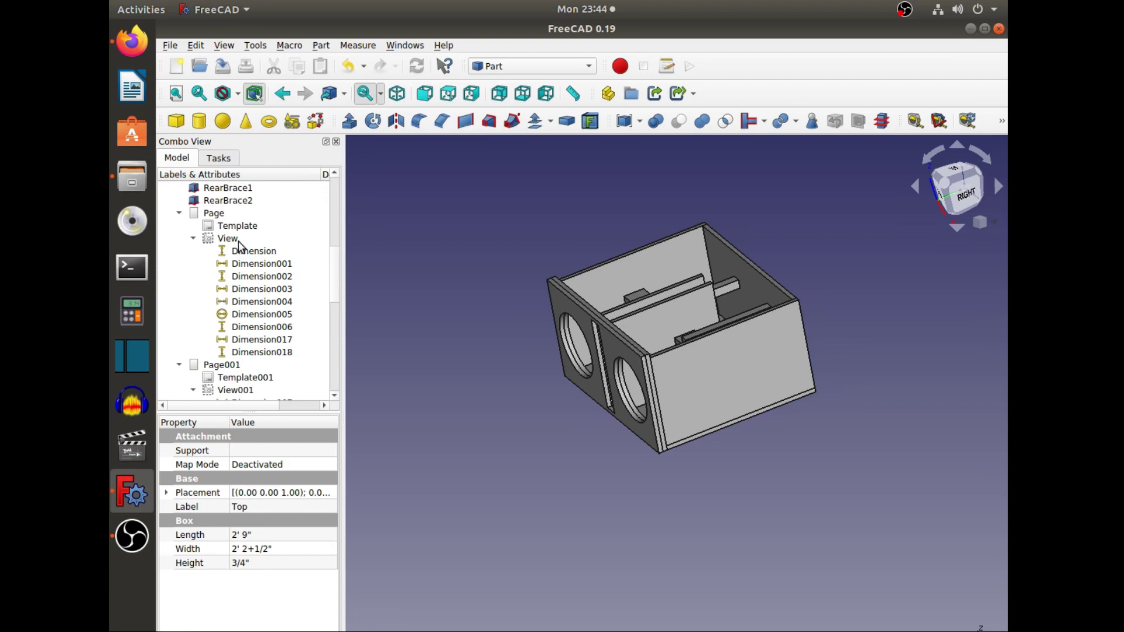
middle_drag(616, 468, 692, 447)
scroll(710, 351, up, 5)
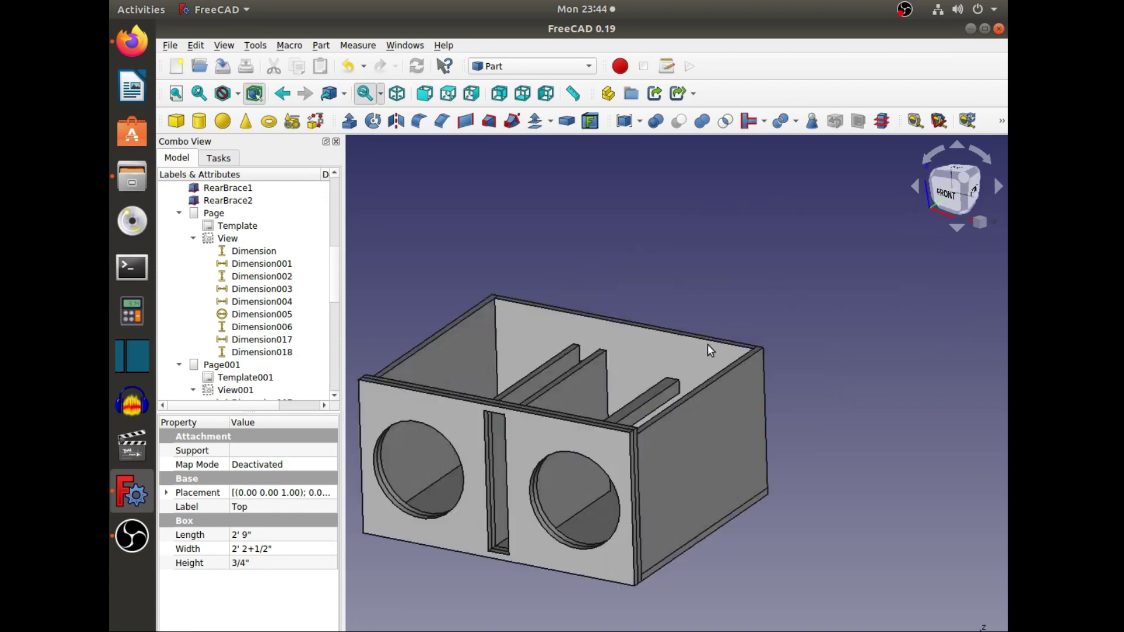
middle_drag(539, 340, 622, 299)
click(630, 350)
right_click(630, 350)
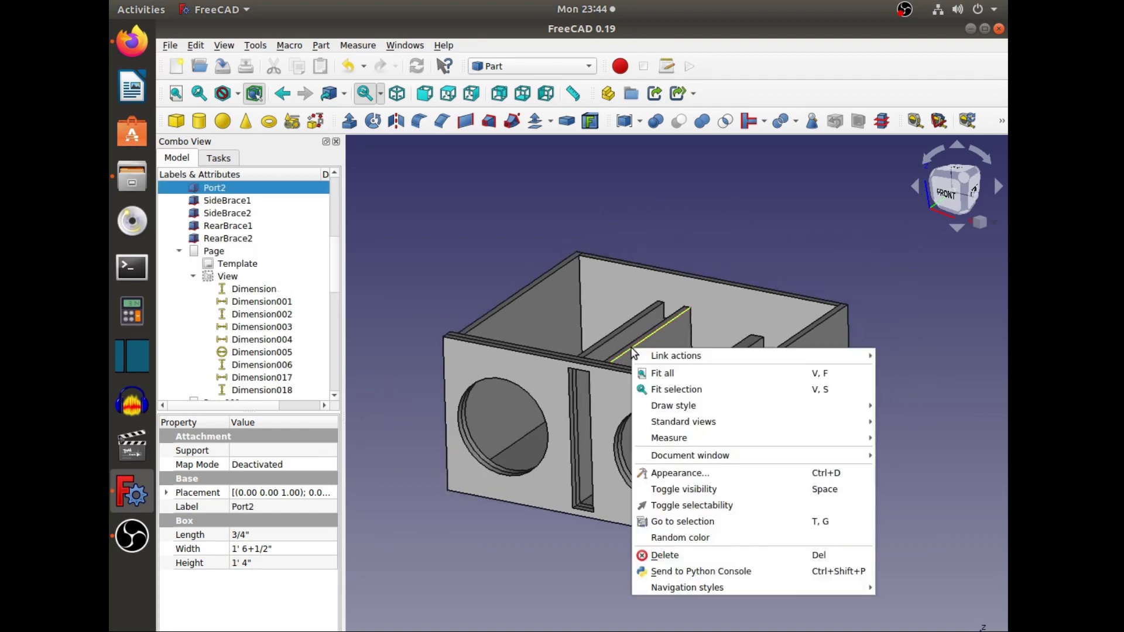
click(502, 259)
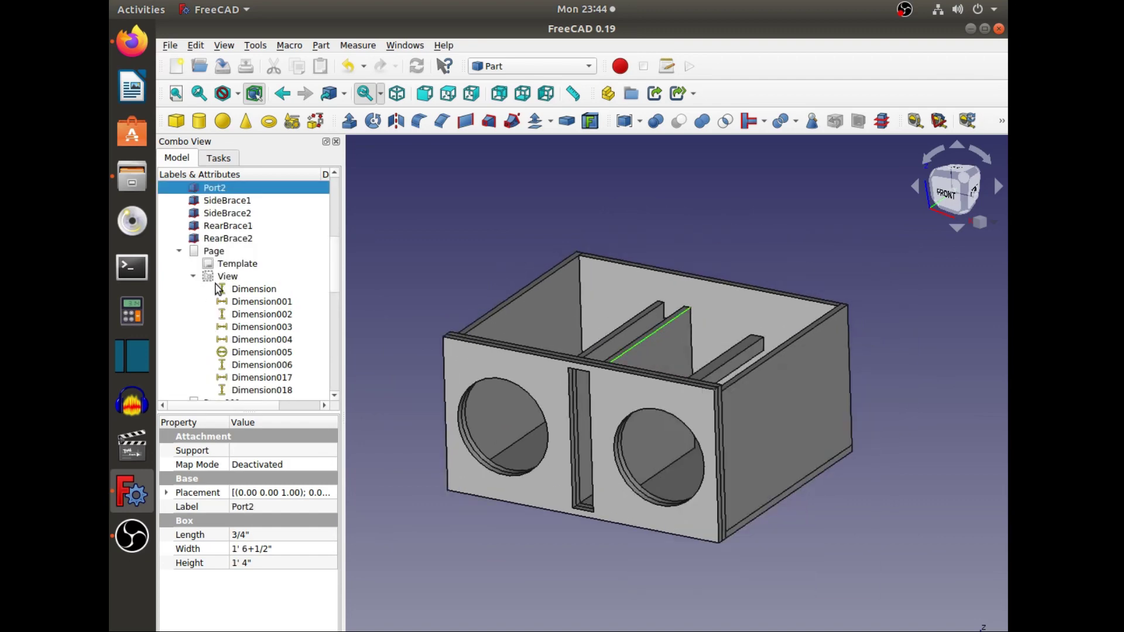
- Open the Front Baffle (2x) sheet showing 2' 9" by 1' 5+1/2" with two 11" holes
double_click(232, 265)
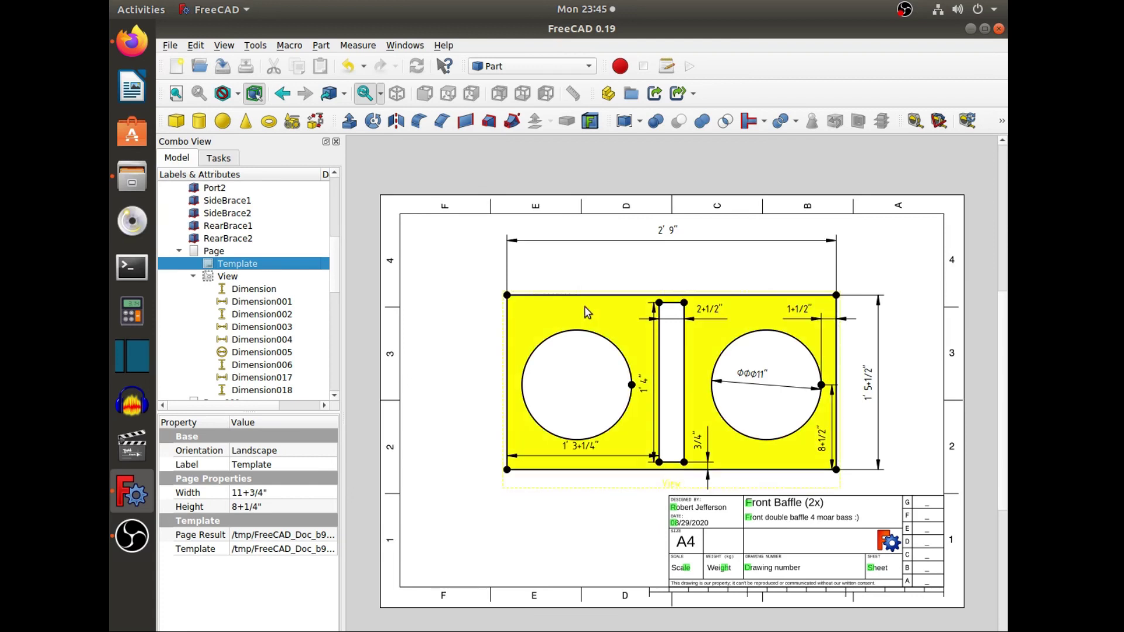
scroll(266, 310, down, 2)
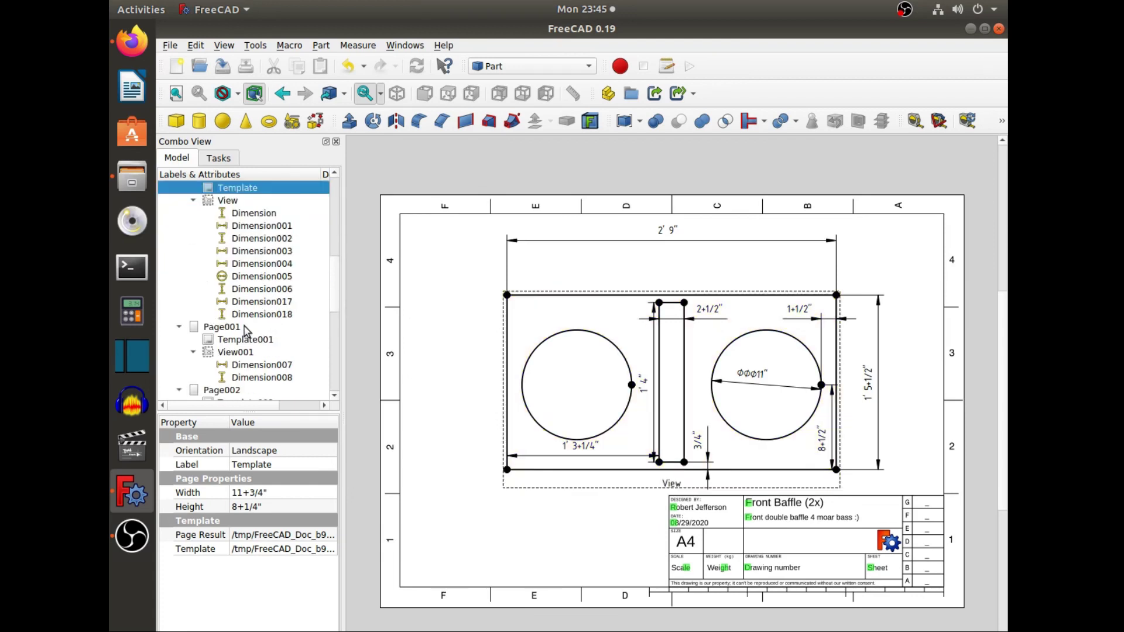
- Step through the Top + Bottom, Sides and Back drawing sheets
click(260, 340)
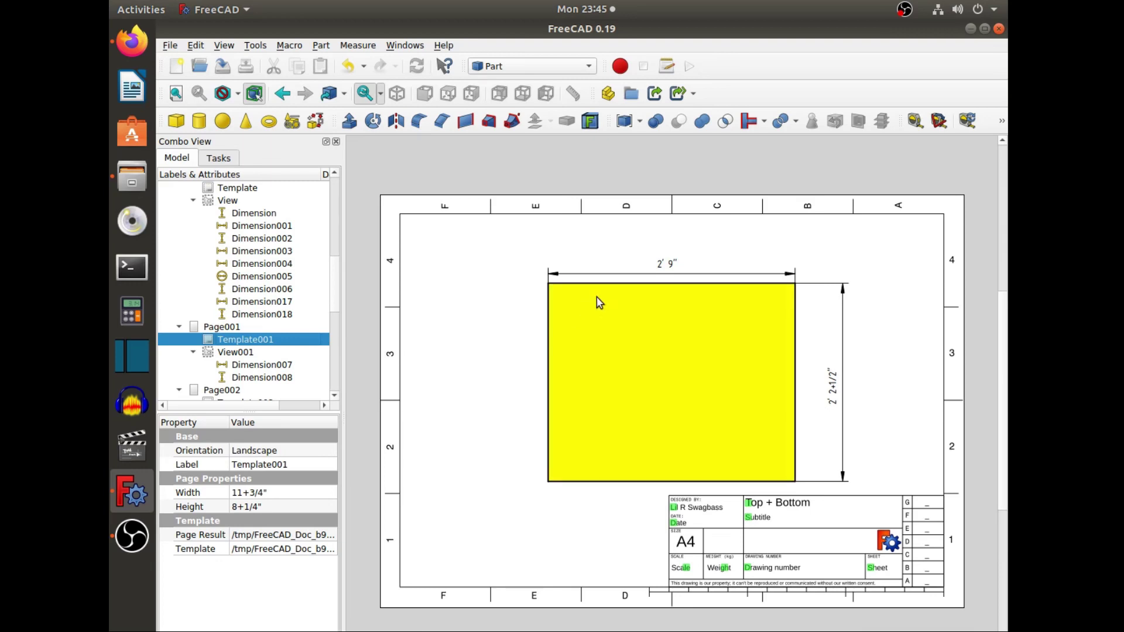
scroll(259, 331, down, 2)
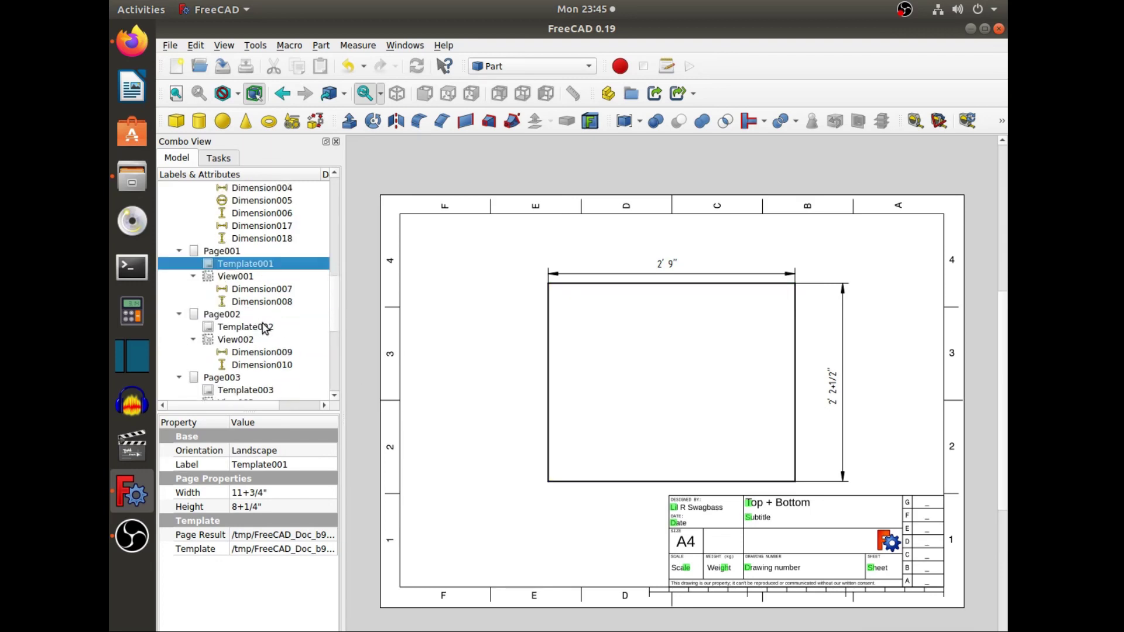
scroll(262, 328, down, 1)
click(255, 303)
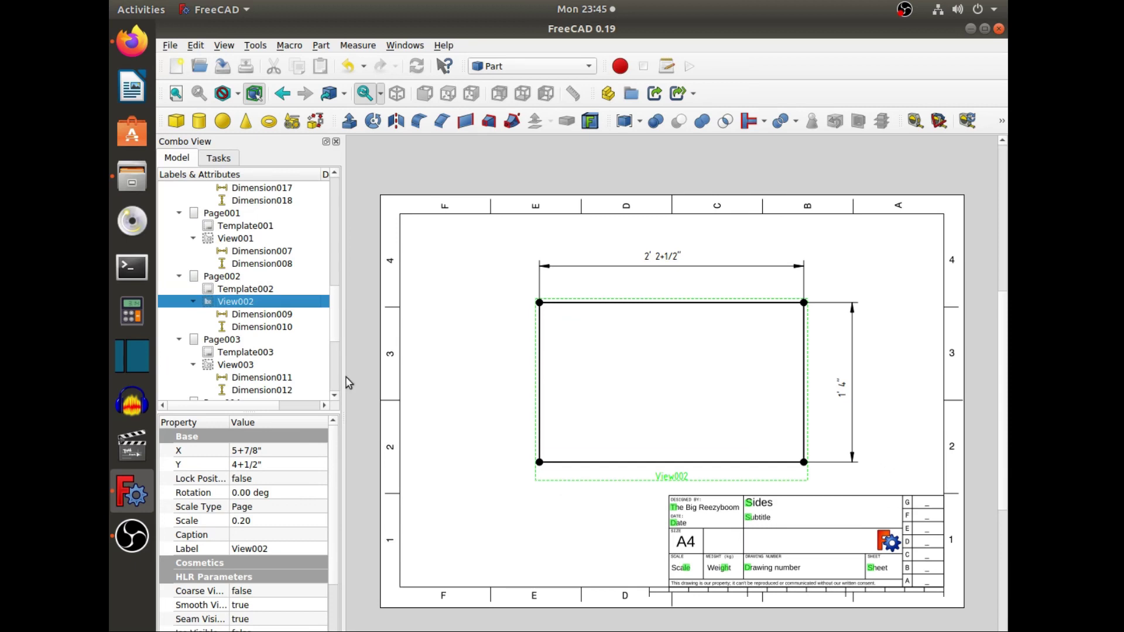
scroll(292, 351, down, 1)
click(256, 328)
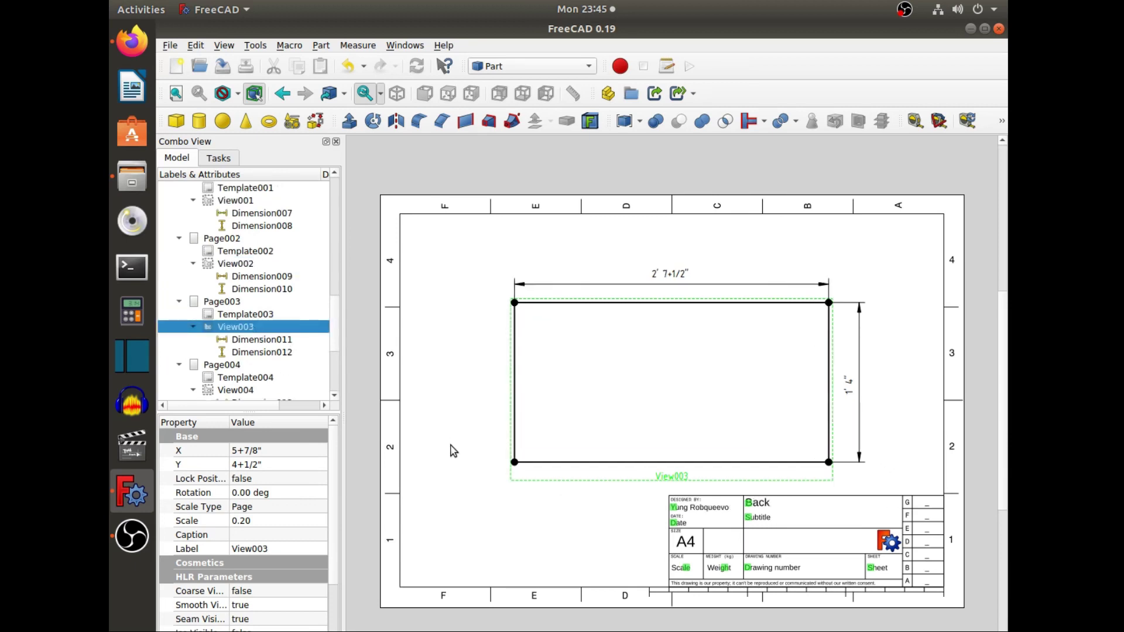
- Show the Side Brace (2x) sheet, then the Rear Braces (2x) sheet with its 1' 3+1/4" brace view selected
scroll(227, 345, down, 1)
click(245, 353)
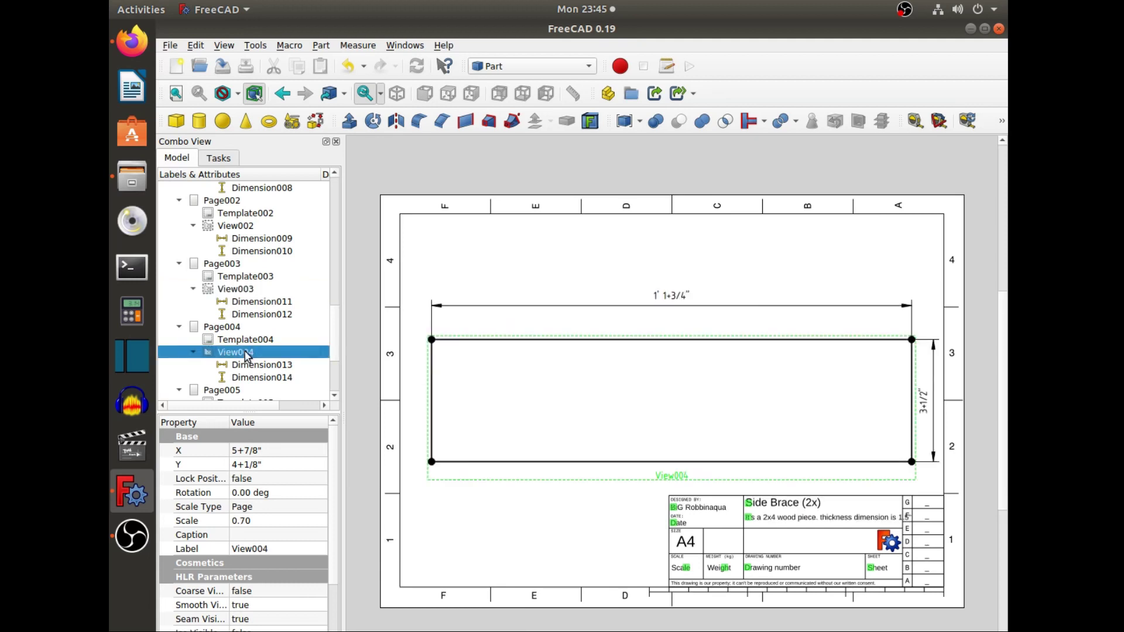
scroll(260, 310, down, 2)
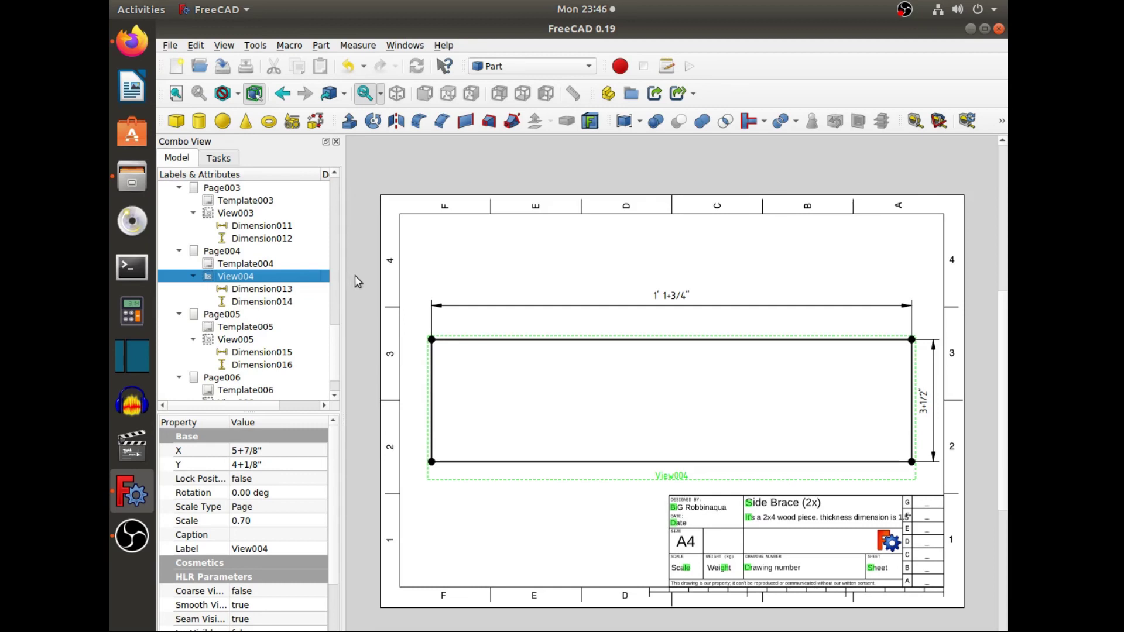
scroll(251, 293, down, 1)
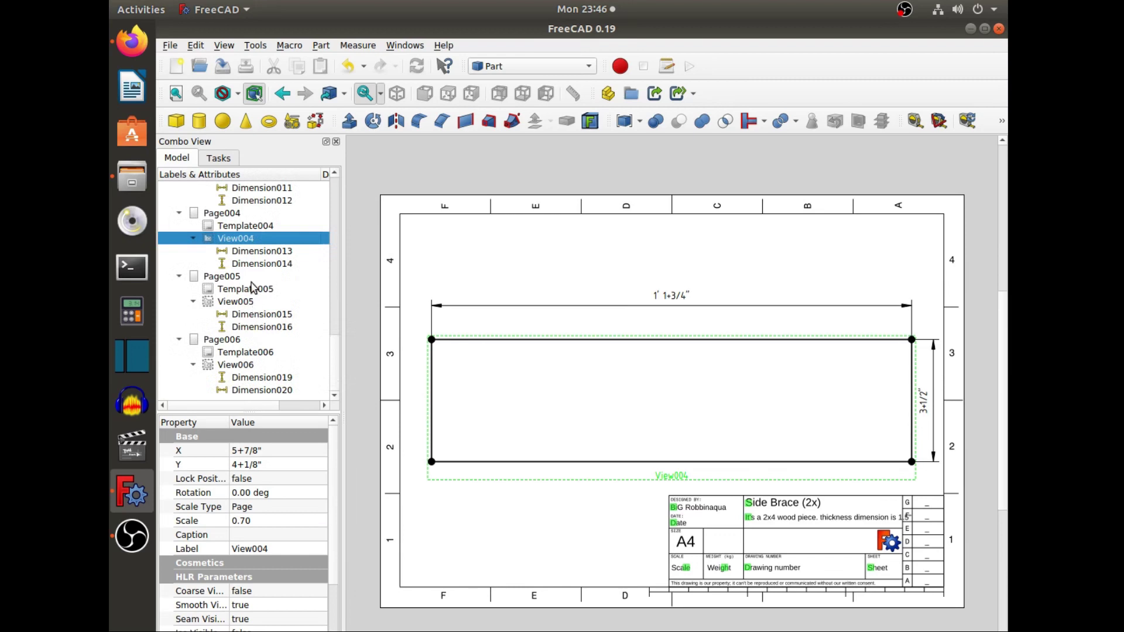
click(253, 314)
click(243, 303)
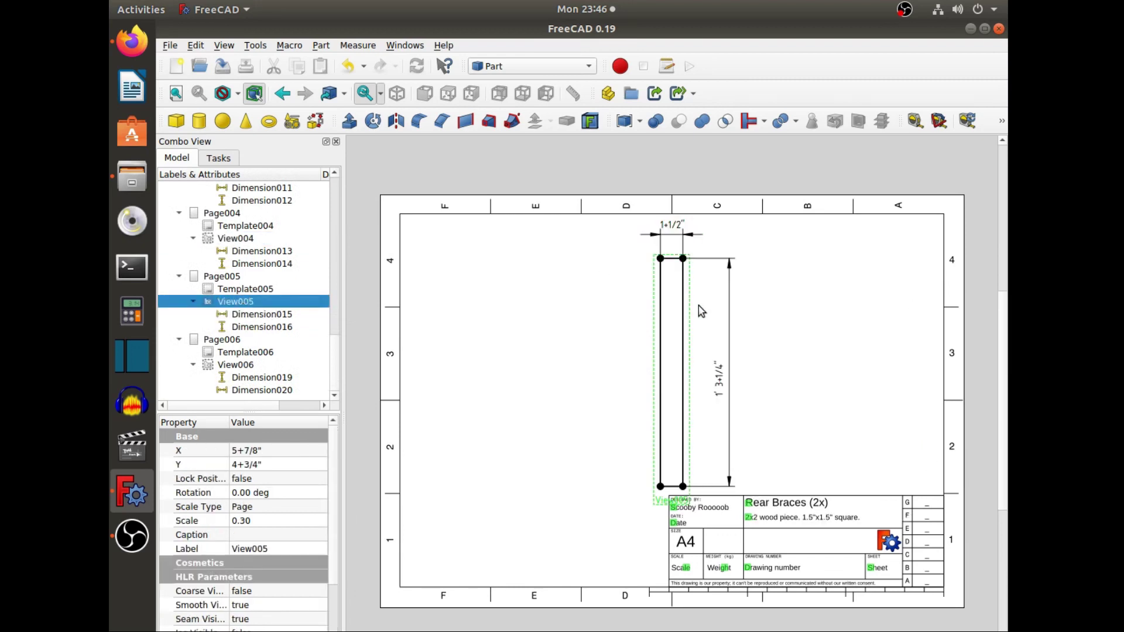
- Open View006 to display the Port (2x) sheet, dimensioned 1' 6+1/2" by 1' 4"
click(247, 367)
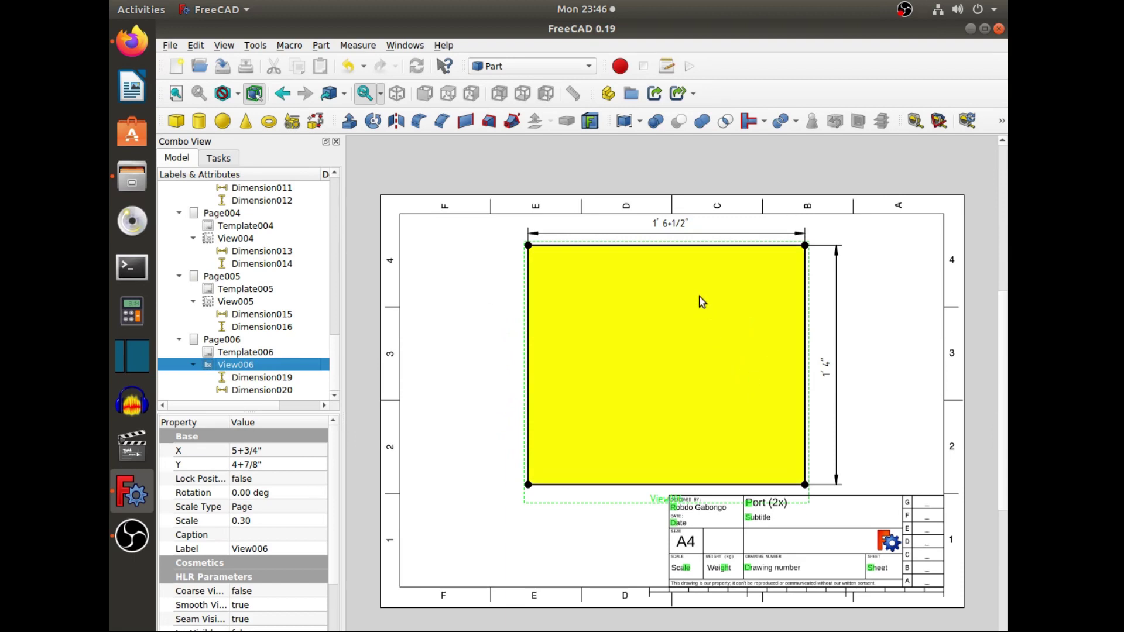
scroll(225, 304, up, 10)
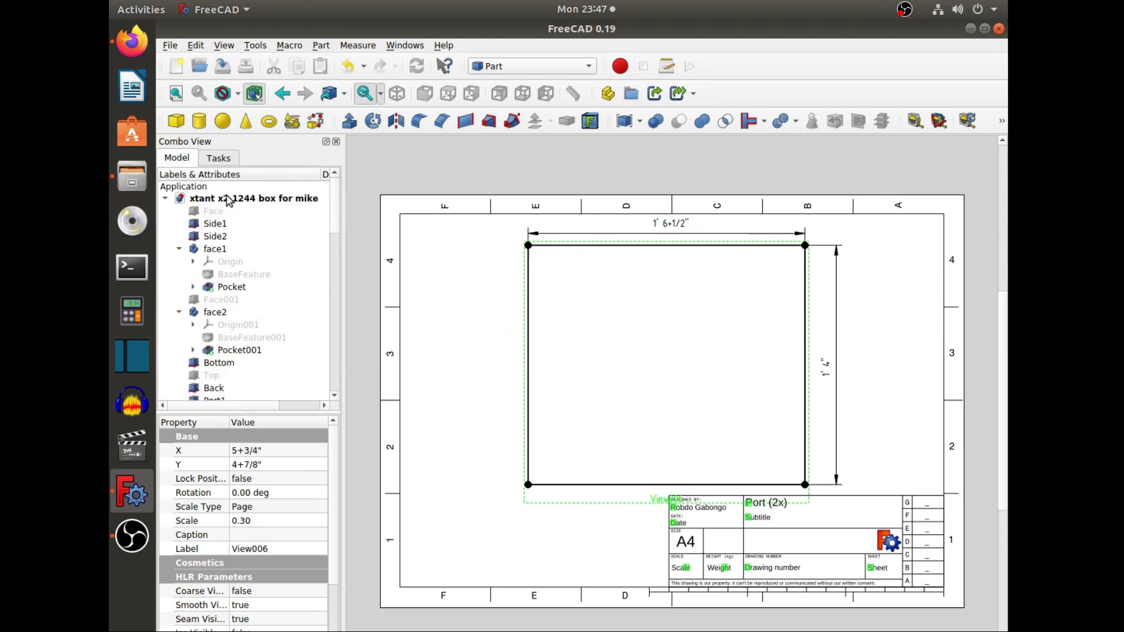
- Select the document root to view its creation date and licence properties
click(228, 201)
scroll(246, 378, down, 12)
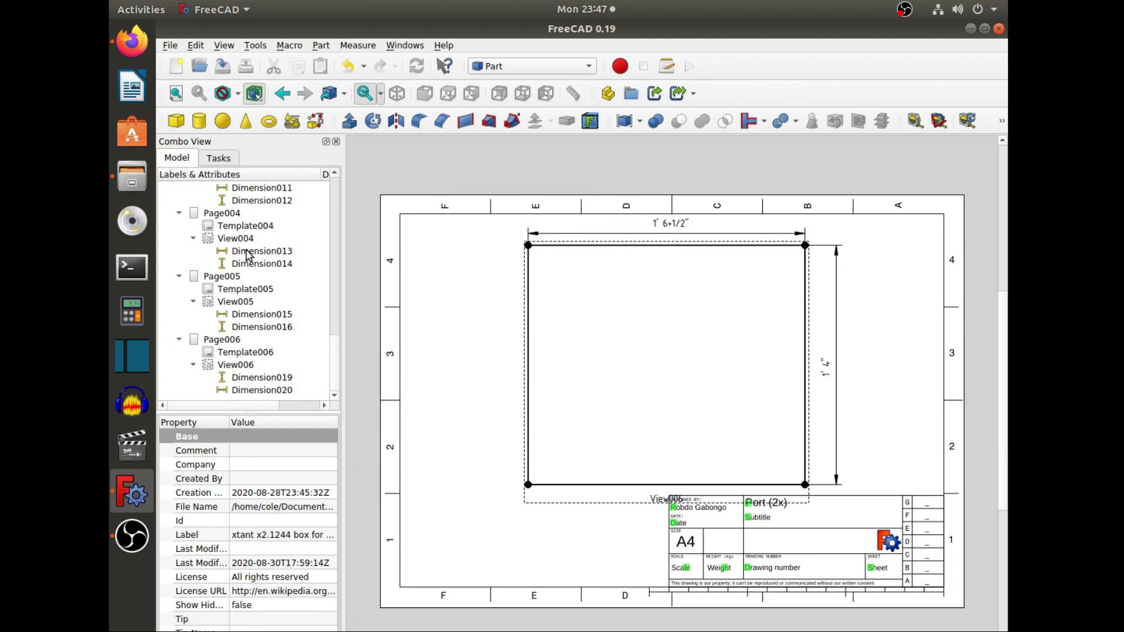
scroll(292, 319, up, 15)
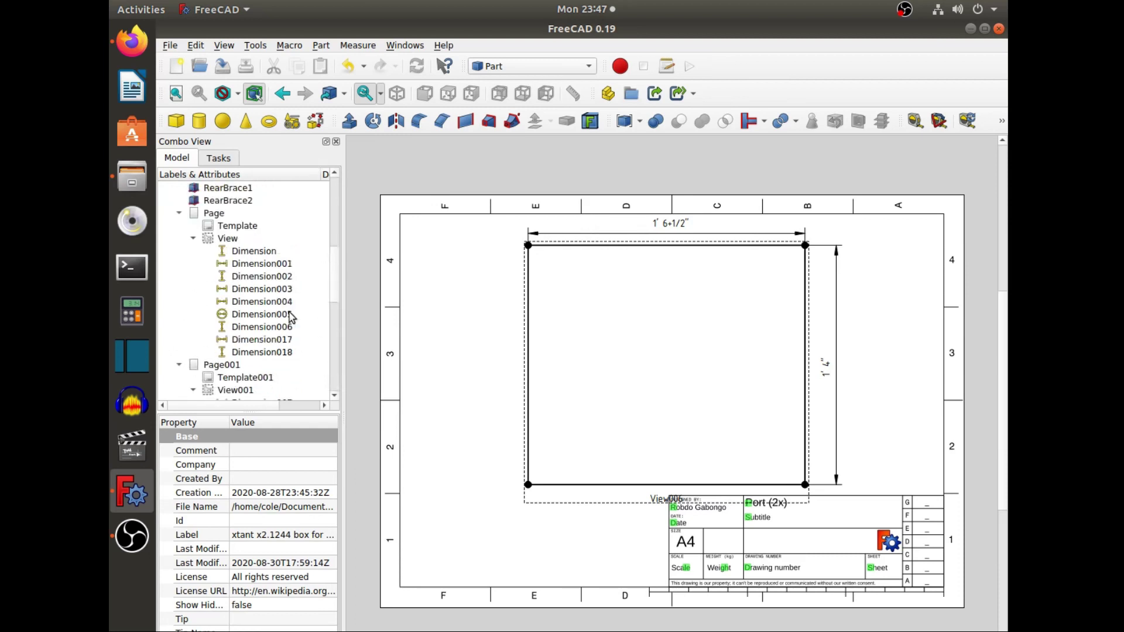